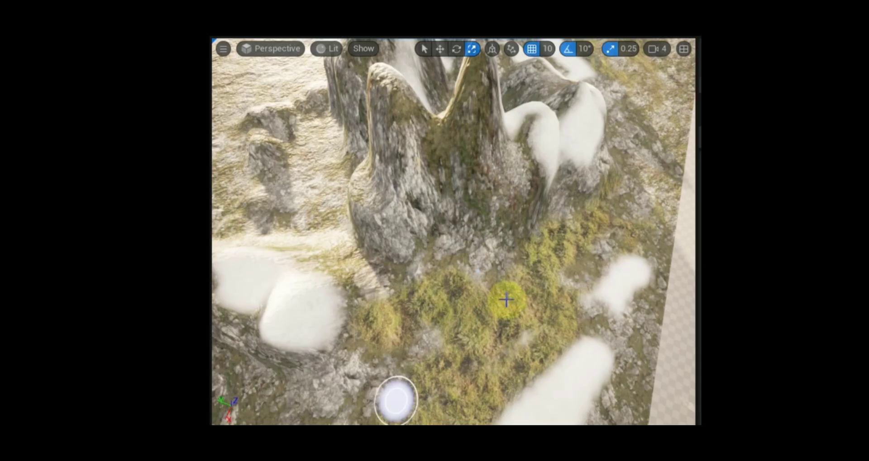
- Paint a see-through hole across the grass below the peaks, then fill part of it back in
click(471, 258)
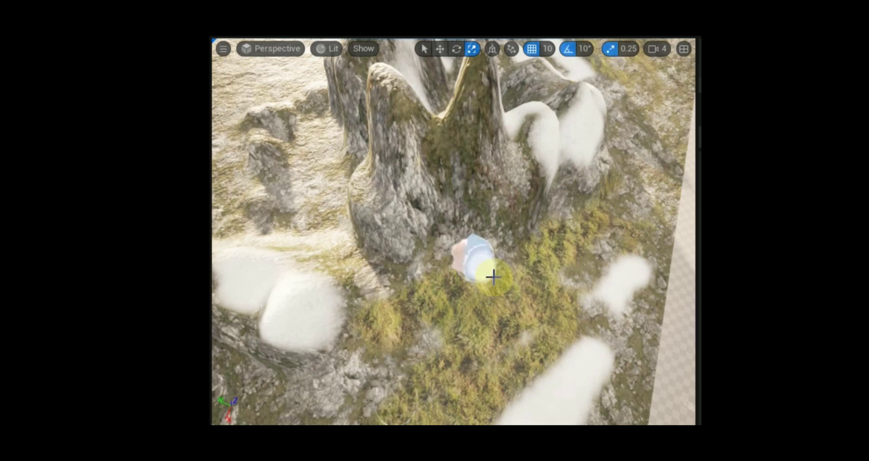
mouse_move(467, 256)
mouse_down()
mouse_move(428, 256)
mouse_move(449, 231)
mouse_move(494, 234)
mouse_move(488, 212)
mouse_move(508, 256)
mouse_up()
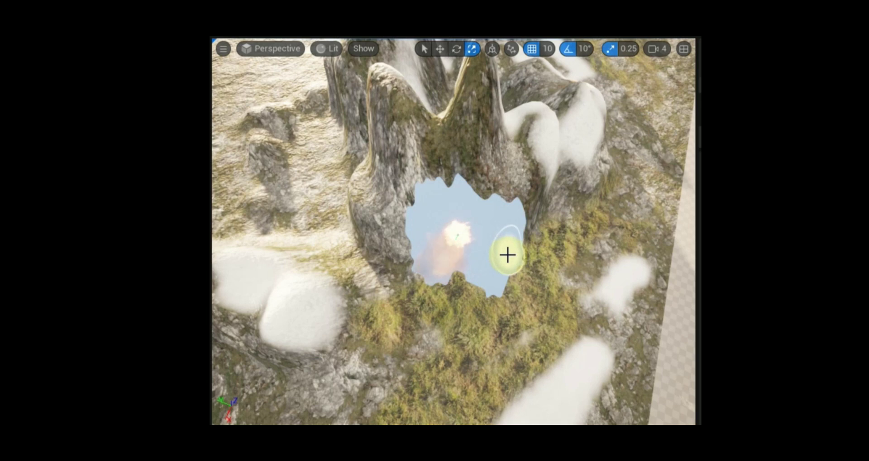
mouse_move(507, 255)
shift+mouse_down()
mouse_move(456, 231)
mouse_move(415, 243)
mouse_move(418, 256)
mouse_move(493, 273)
mouse_move(498, 292)
mouse_move(502, 279)
mouse_move(486, 297)
mouse_move(523, 252)
mouse_move(514, 231)
mouse_move(460, 206)
mouse_move(452, 216)
mouse_move(534, 229)
mouse_move(531, 247)
mouse_move(506, 265)
mouse_move(522, 275)
shift+mouse_up()
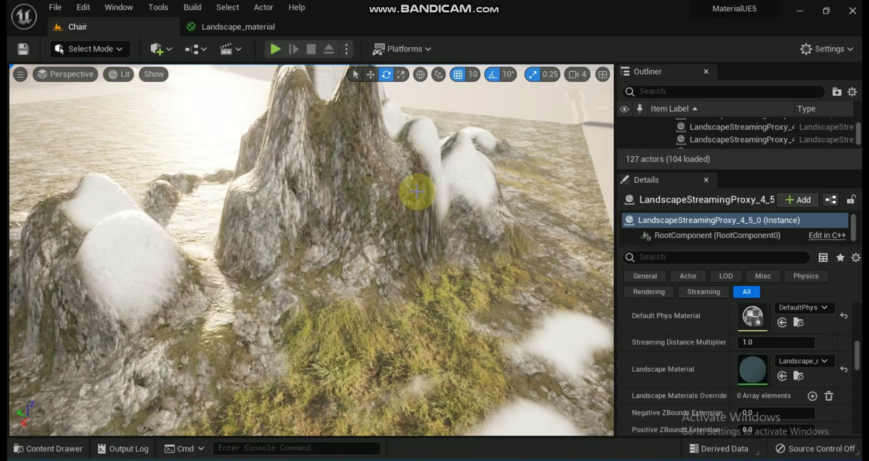
- Duplicate Landscape_material in the Material folder and rename the copy toward Landscape_material_Hole
click(45, 450)
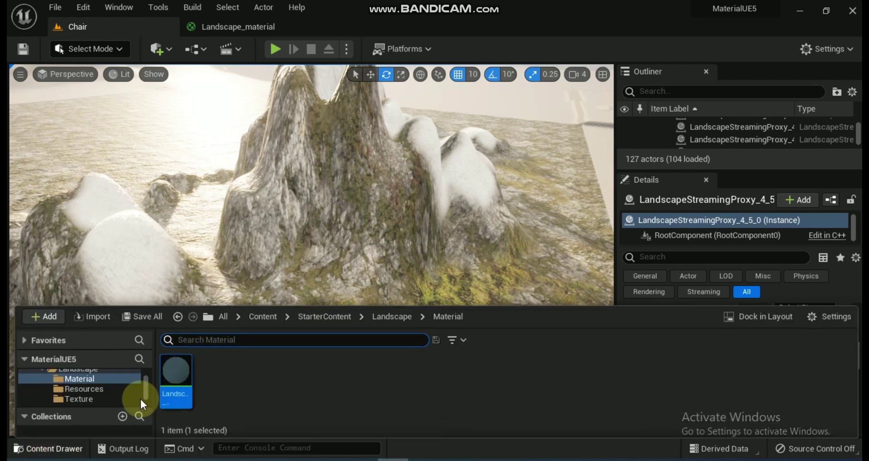
right_click(178, 367)
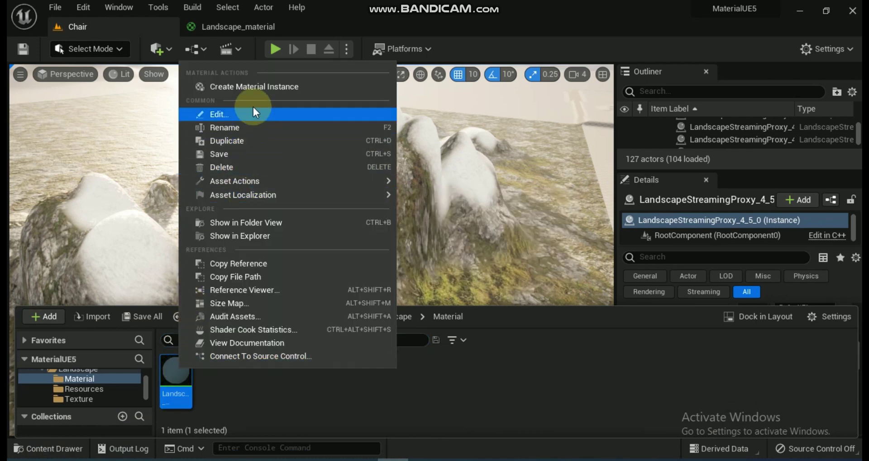
click(246, 138)
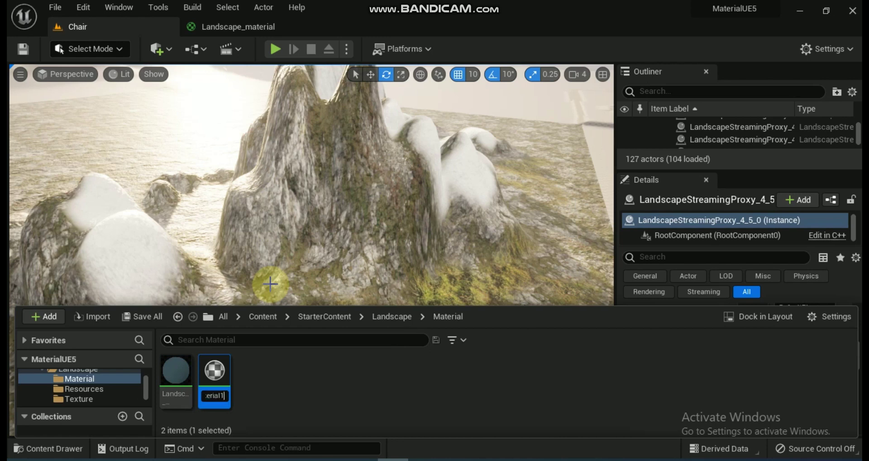
key(BackSpace)
text(_)
- Confirm the name Landscape_material_Hole, open it, and set its Blend Mode to Masked
key(Return)
double_click(216, 363)
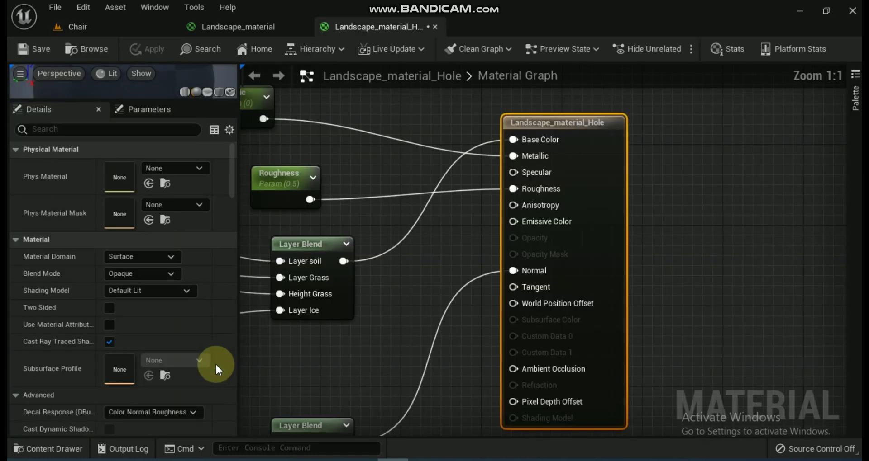
scroll(351, 295, down, 2)
scroll(352, 294, down, 2)
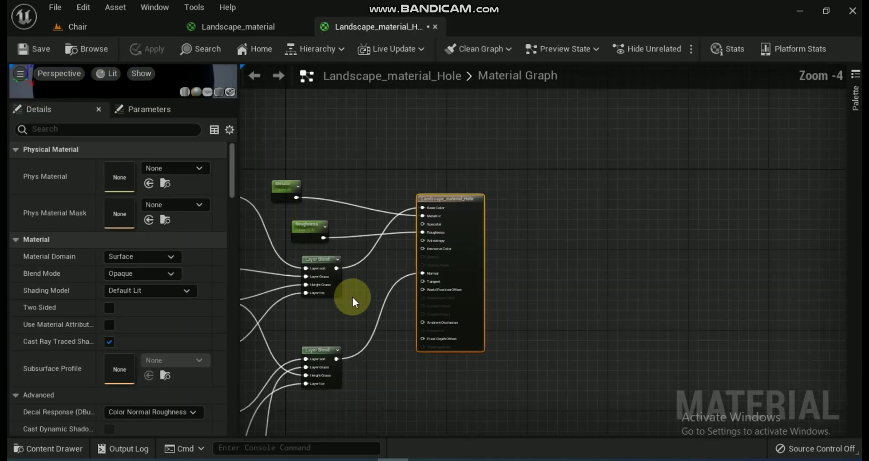
right_drag(352, 295, 594, 201)
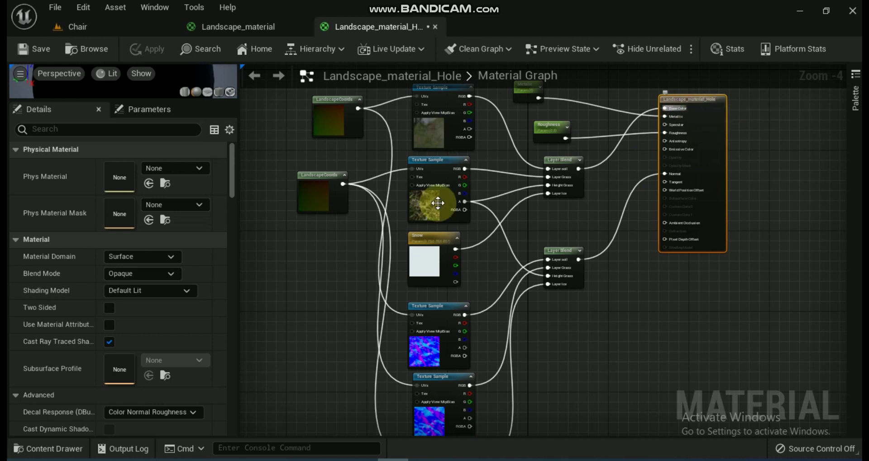
click(171, 274)
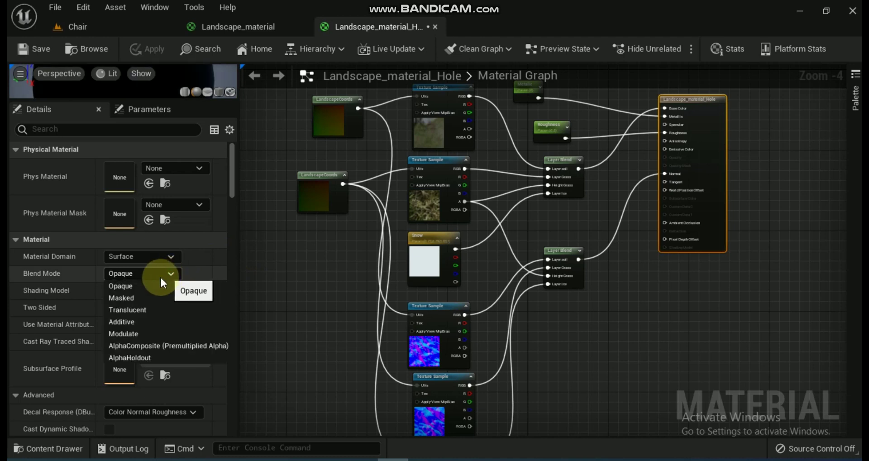
click(123, 297)
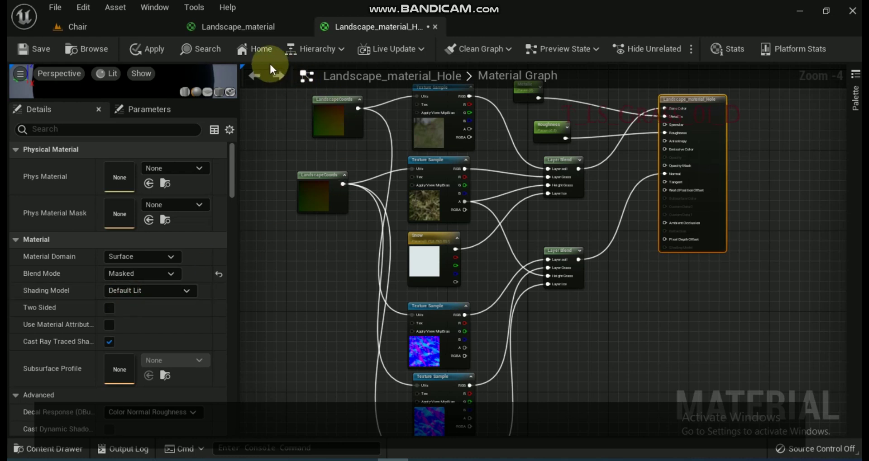
- Compare the original Landscape_material graph against the Landscape_material_Hole graph
click(246, 26)
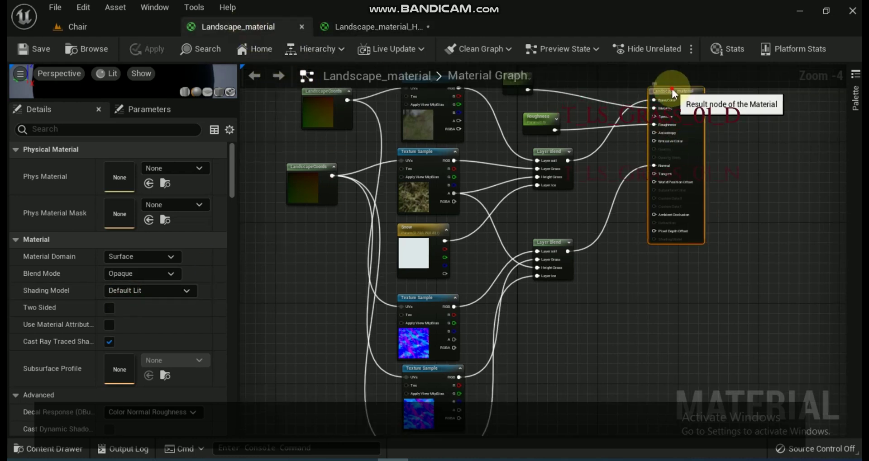
click(368, 33)
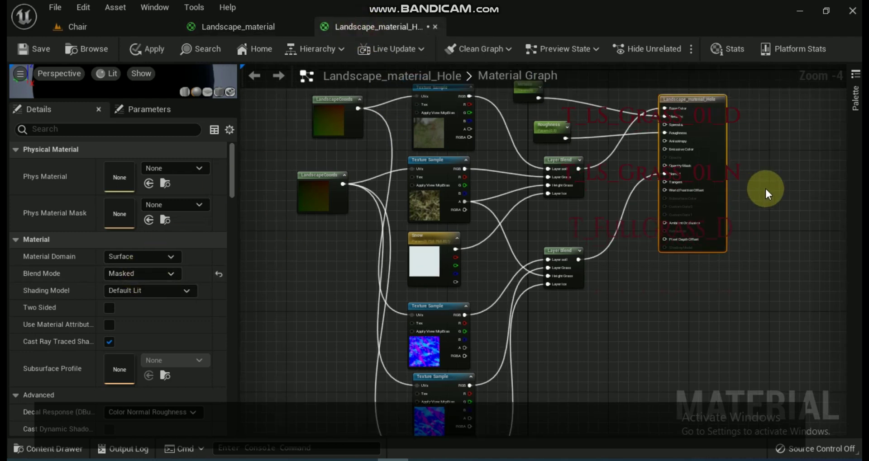
scroll(696, 190, up, 2)
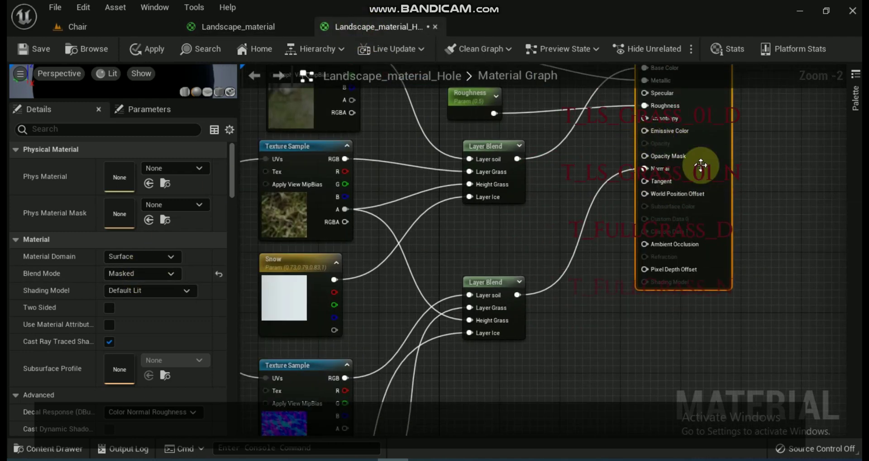
click(233, 29)
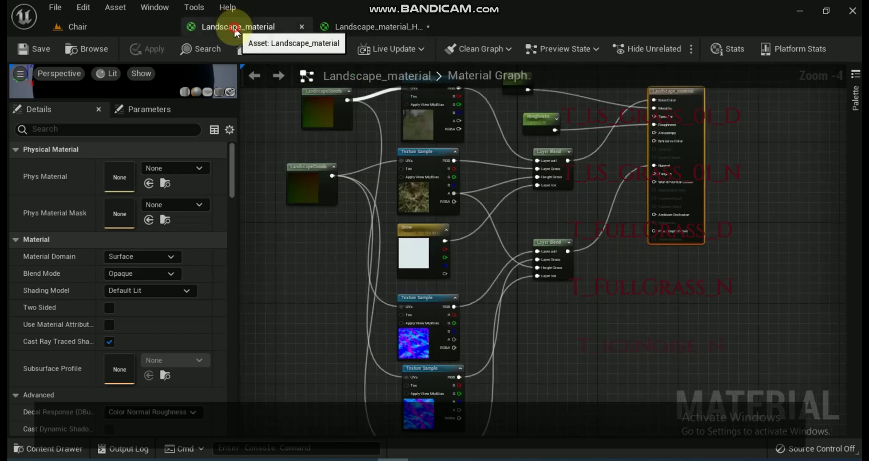
scroll(681, 168, up, 2)
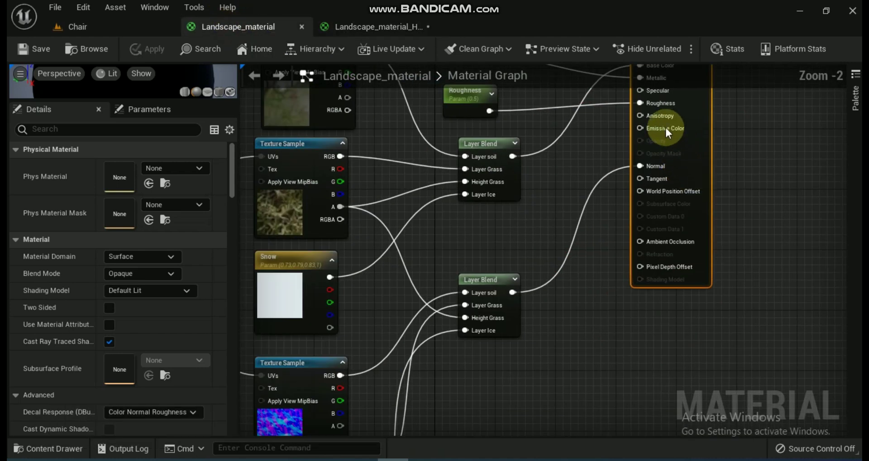
click(349, 28)
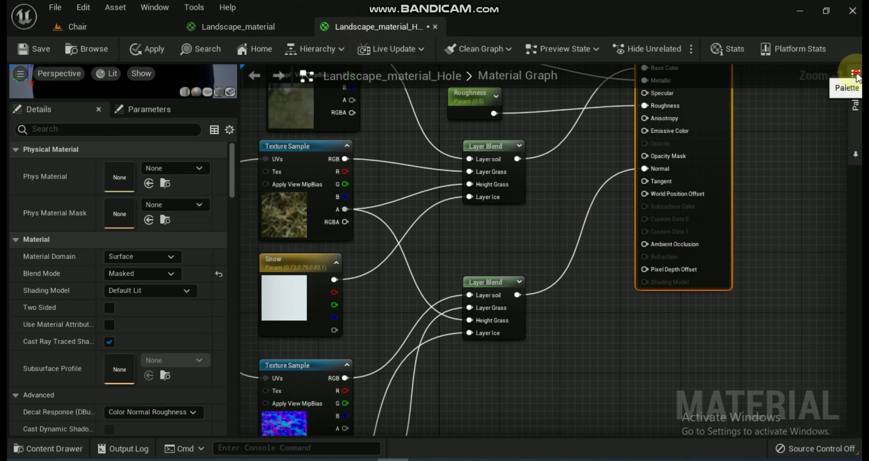
- Add a LandscapeVisibilityMask node from the Palette search 'landsc' and wire it to Opacity Mask
click(855, 97)
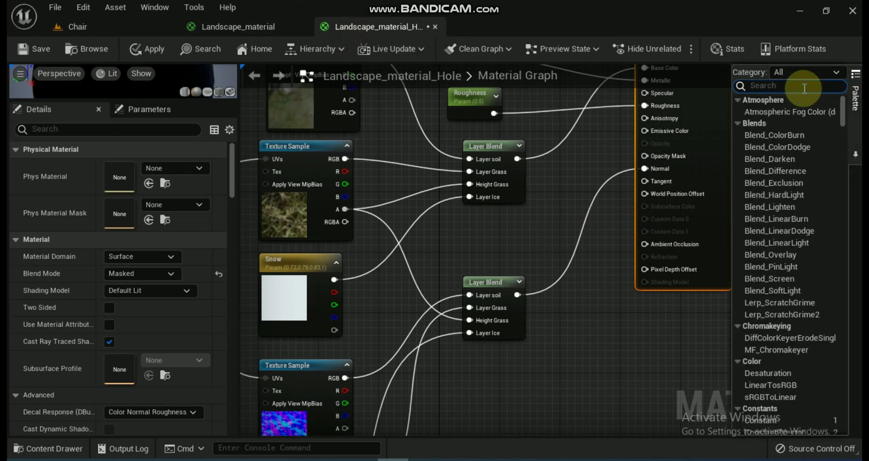
text(landsc)
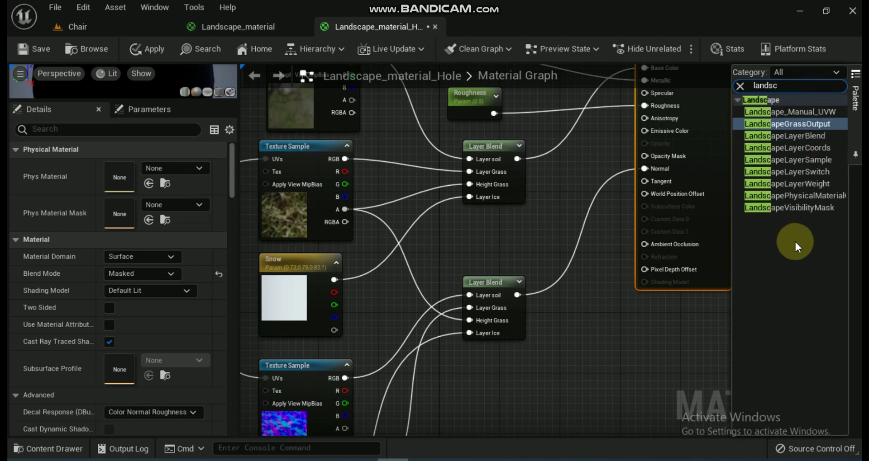
drag(791, 208, 569, 319)
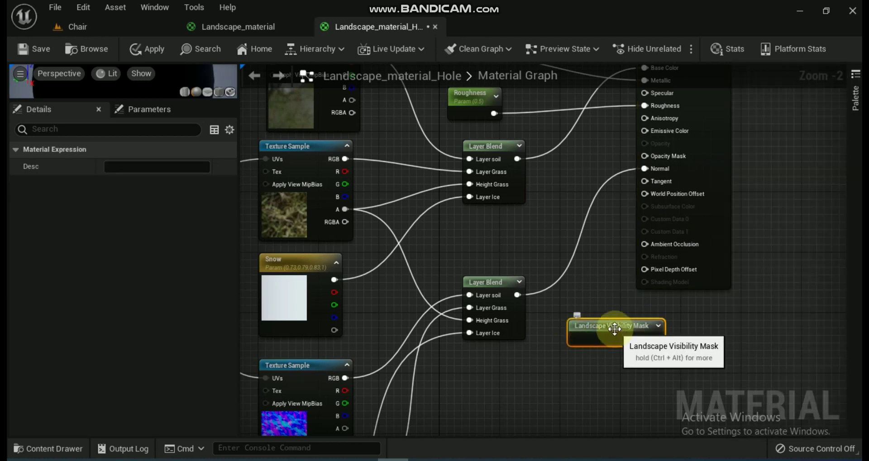
drag(615, 333, 647, 156)
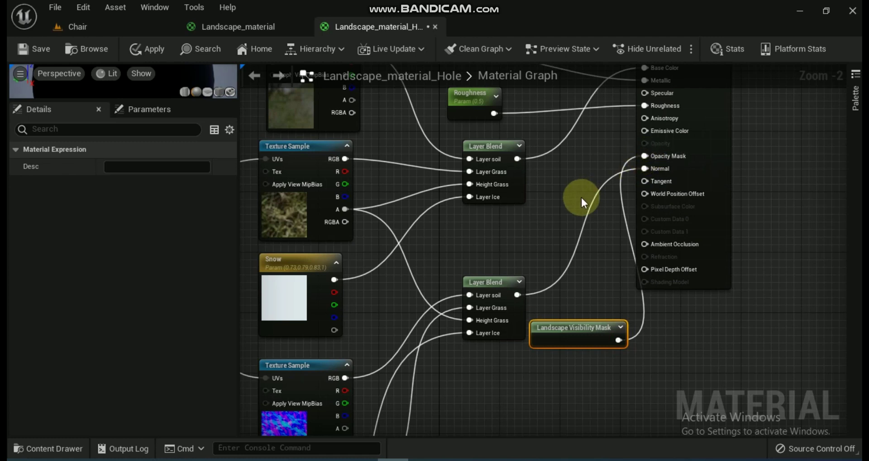
right_drag(531, 219, 663, 274)
scroll(666, 265, down, 1)
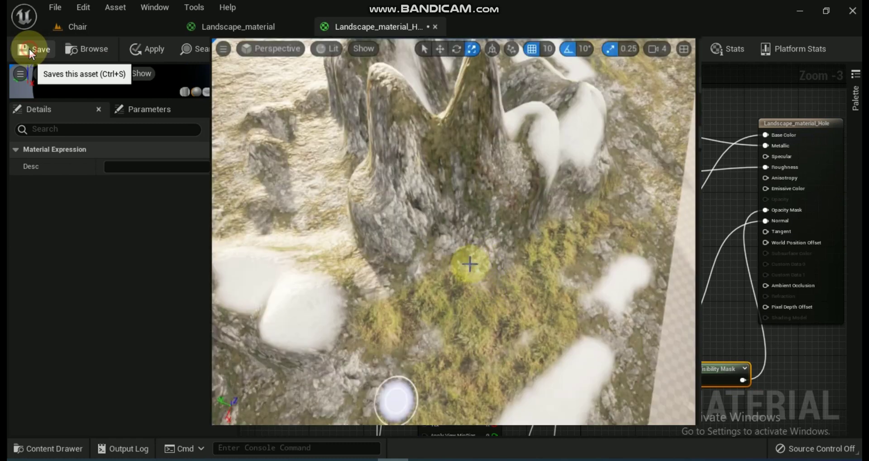
- Paint a see-through hole across the terrain, then fill part of it back in
mouse_move(470, 259)
mouse_down()
mouse_move(491, 272)
mouse_move(460, 254)
mouse_move(433, 265)
mouse_move(430, 244)
mouse_move(482, 233)
mouse_move(473, 212)
mouse_move(498, 229)
mouse_move(508, 255)
mouse_up()
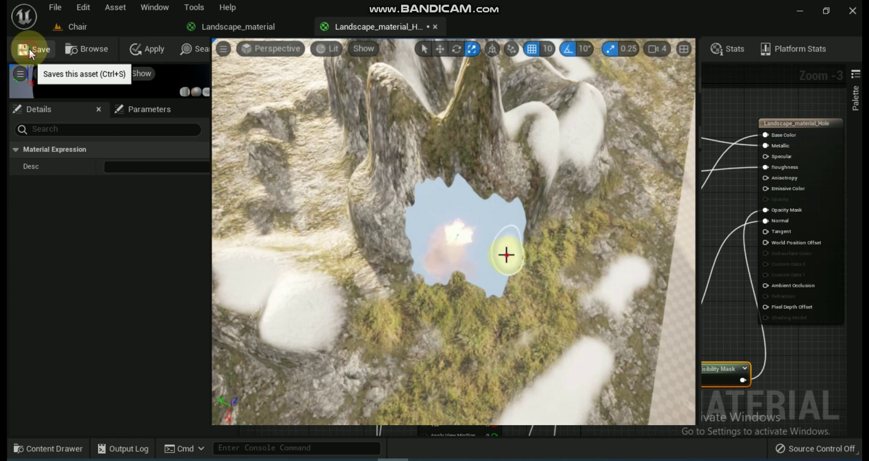
mouse_move(506, 254)
shift+mouse_down()
mouse_move(455, 232)
mouse_move(417, 243)
mouse_move(435, 267)
mouse_move(502, 272)
mouse_move(503, 288)
mouse_move(486, 300)
mouse_move(521, 259)
mouse_move(514, 234)
mouse_move(456, 208)
mouse_move(451, 219)
mouse_move(532, 228)
mouse_move(531, 246)
mouse_move(504, 272)
mouse_move(523, 275)
shift+mouse_up()
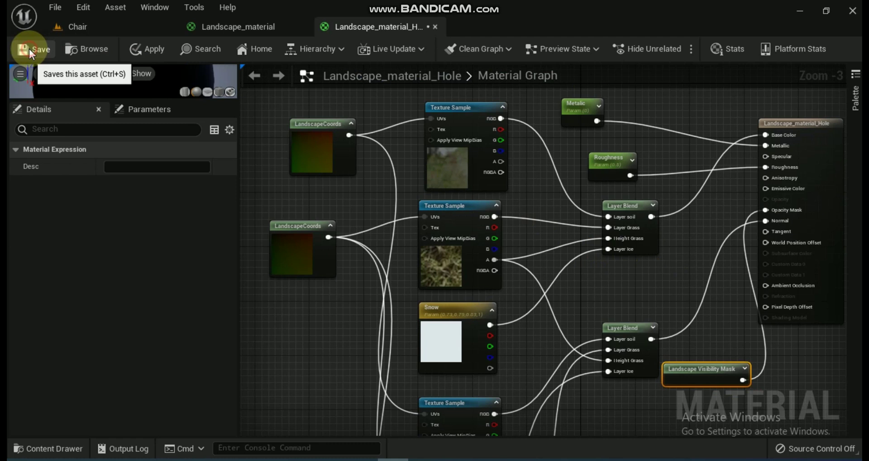
- Save the hole material, return to the Chair level and select the landscape streaming proxy
click(28, 49)
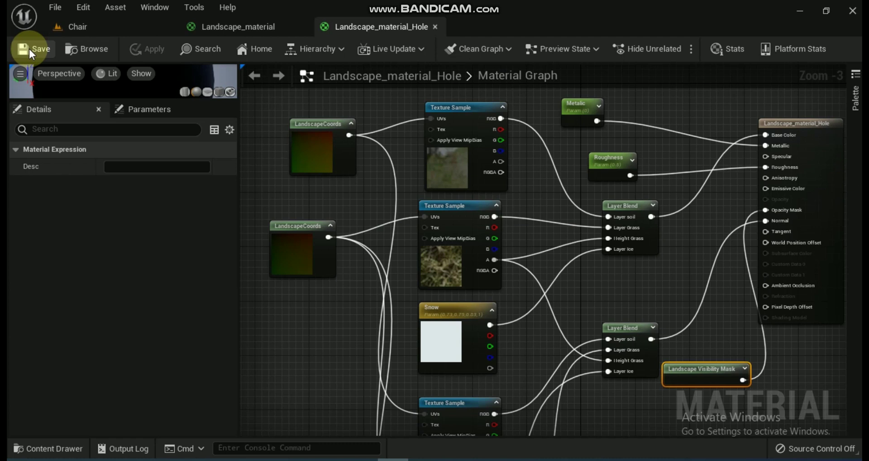
click(77, 28)
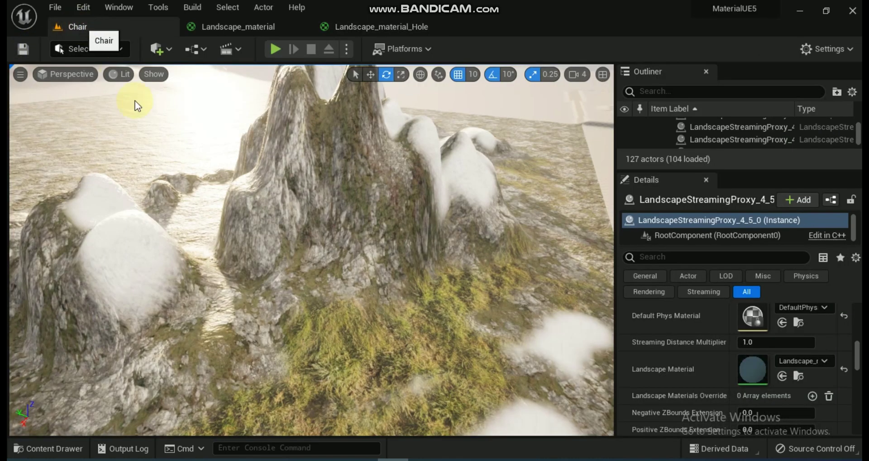
click(152, 345)
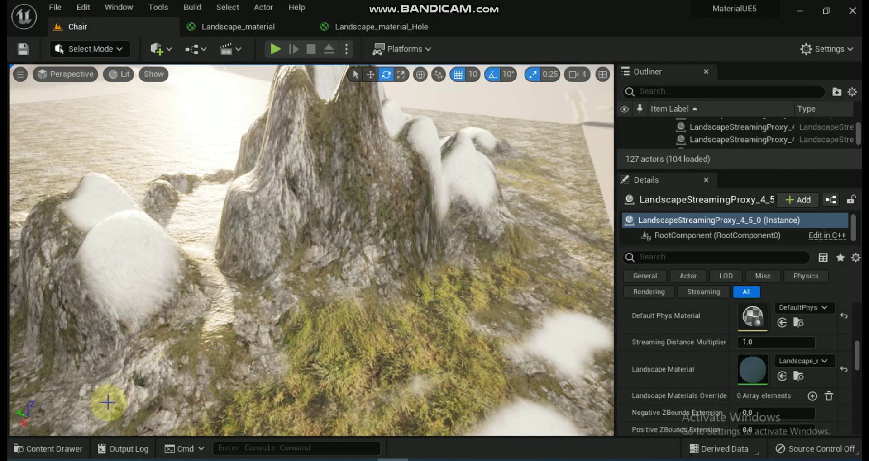
click(50, 449)
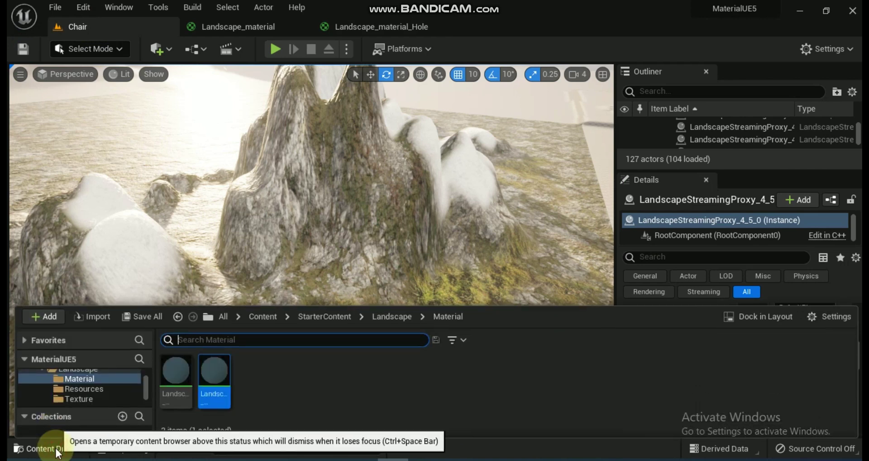
click(214, 382)
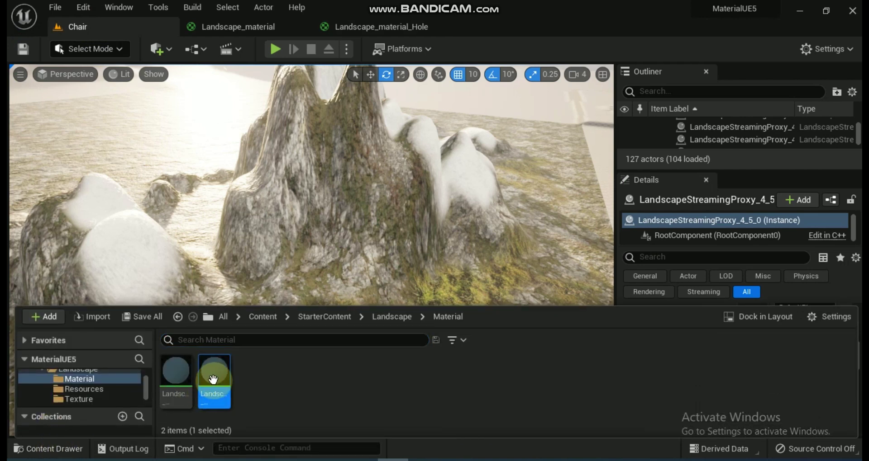
click(214, 267)
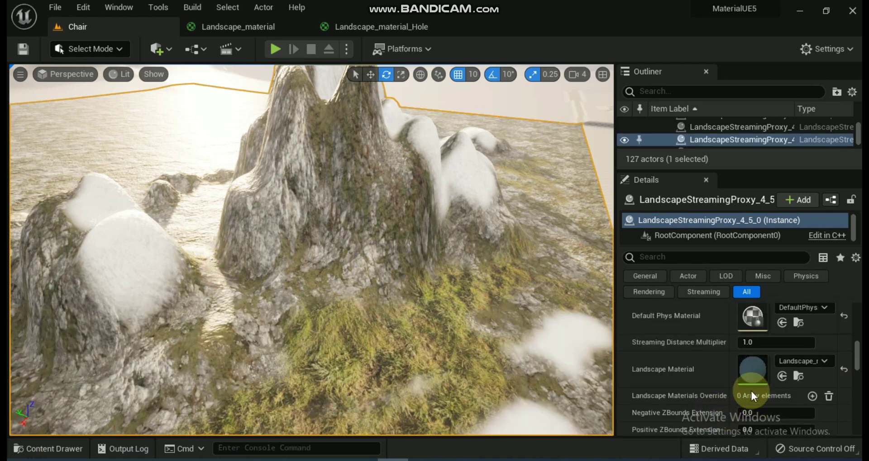
scroll(742, 371, down, 2)
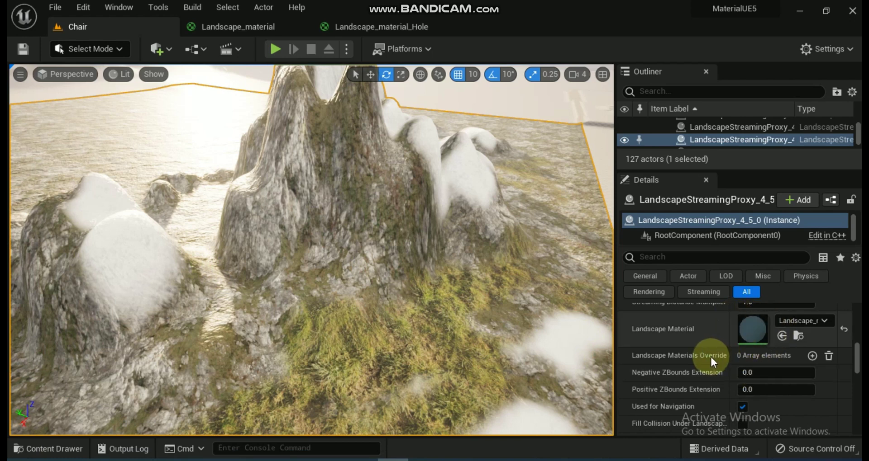
- Set the landscape's Landscape Hole Material to Landscape_material_Hole in the Advanced details
scroll(710, 357, down, 4)
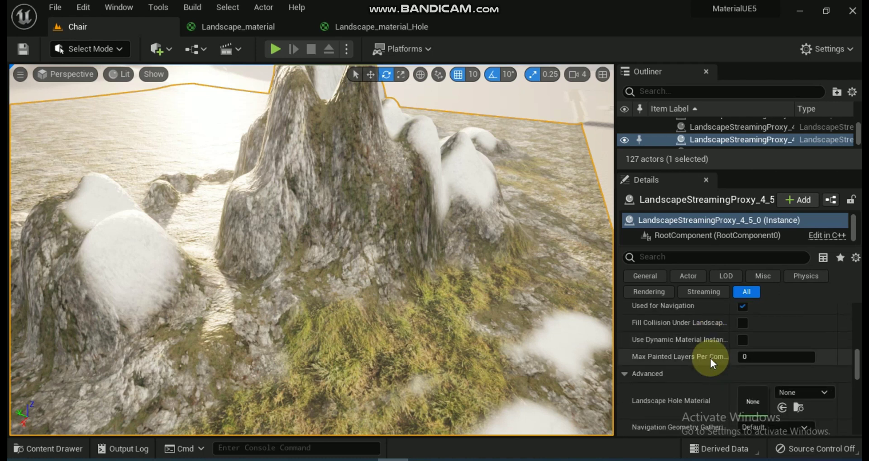
scroll(709, 356, down, 2)
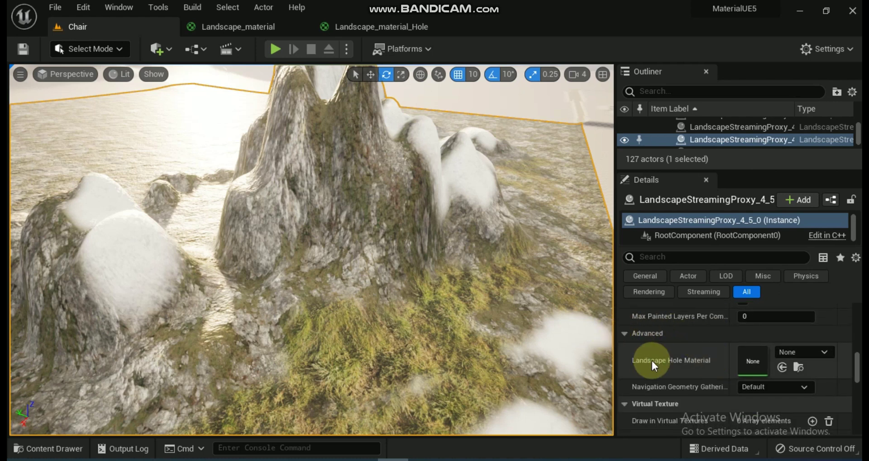
click(782, 368)
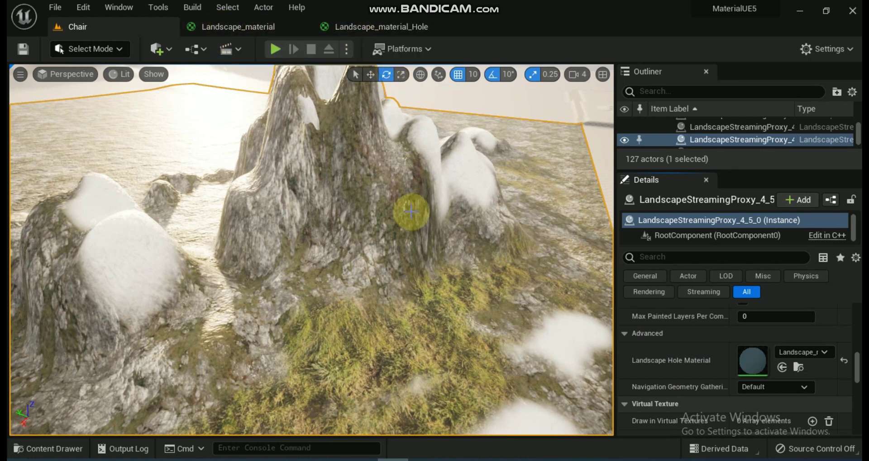
click(823, 352)
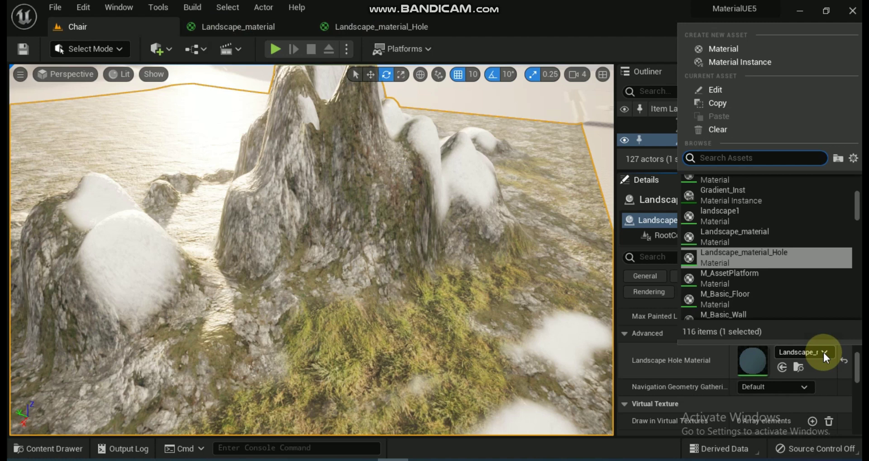
click(832, 373)
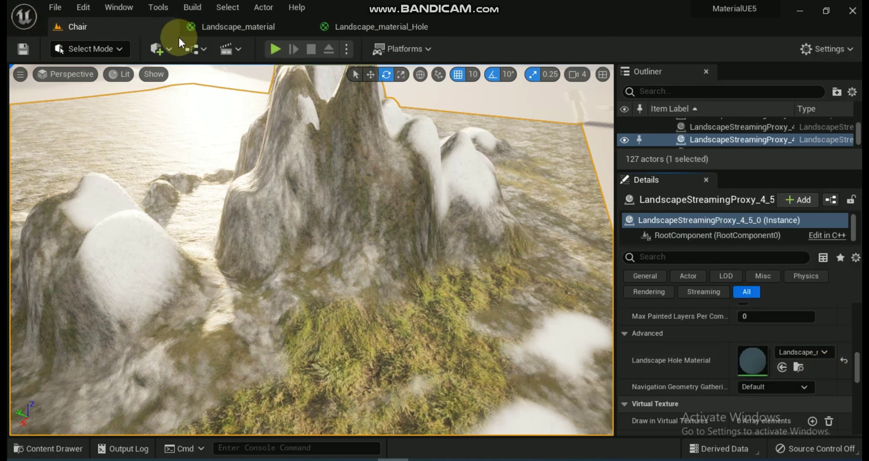
- Switch to Landscape Mode and paint visibility strokes over the mountain
click(119, 49)
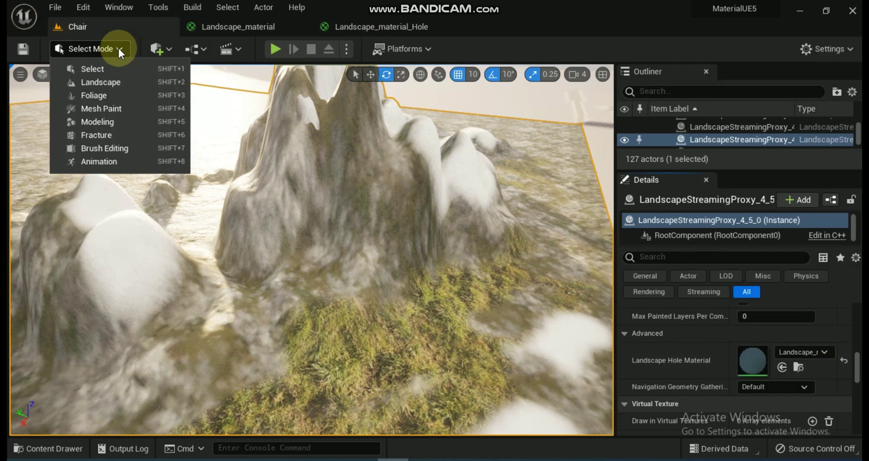
click(96, 84)
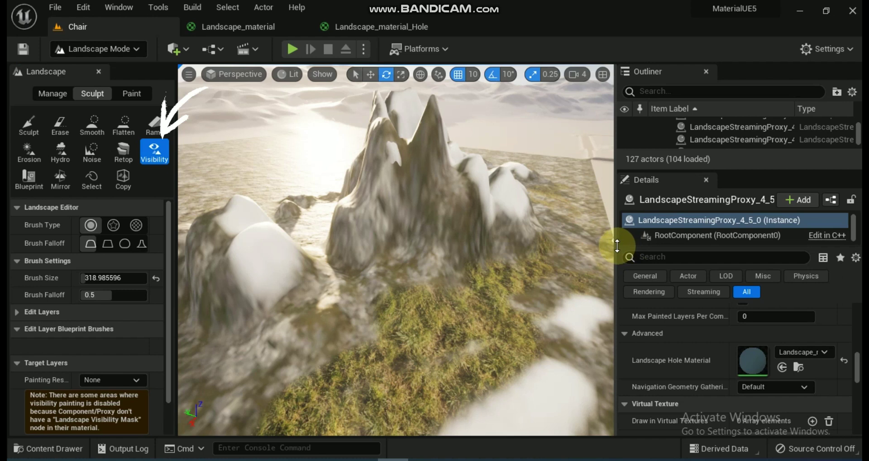
drag(617, 244, 649, 243)
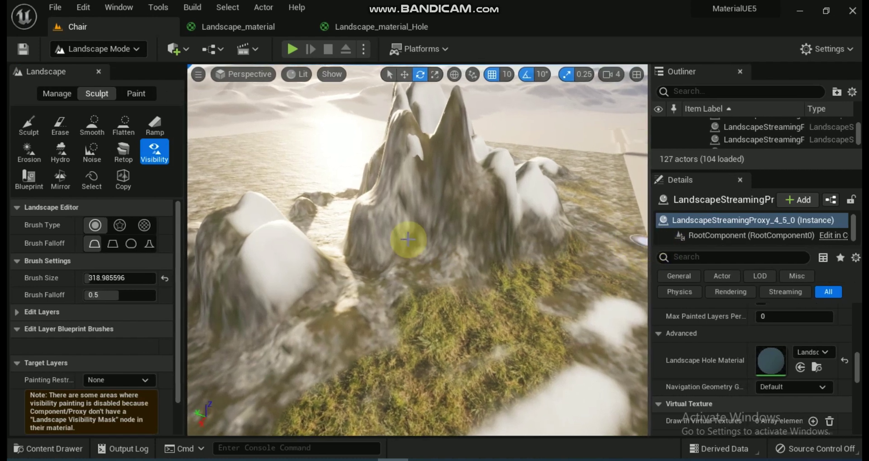
mouse_move(407, 239)
mouse_down()
mouse_move(250, 286)
mouse_move(325, 300)
mouse_move(284, 298)
mouse_move(441, 266)
mouse_up()
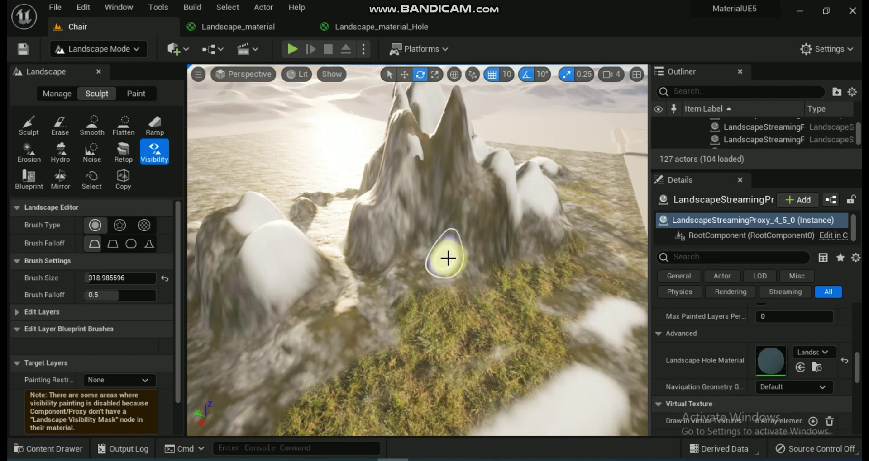
mouse_move(434, 256)
mouse_down()
mouse_move(403, 256)
mouse_move(386, 271)
mouse_move(469, 267)
mouse_move(520, 252)
mouse_move(434, 260)
mouse_move(410, 235)
mouse_move(387, 252)
mouse_move(394, 290)
mouse_move(440, 284)
mouse_up()
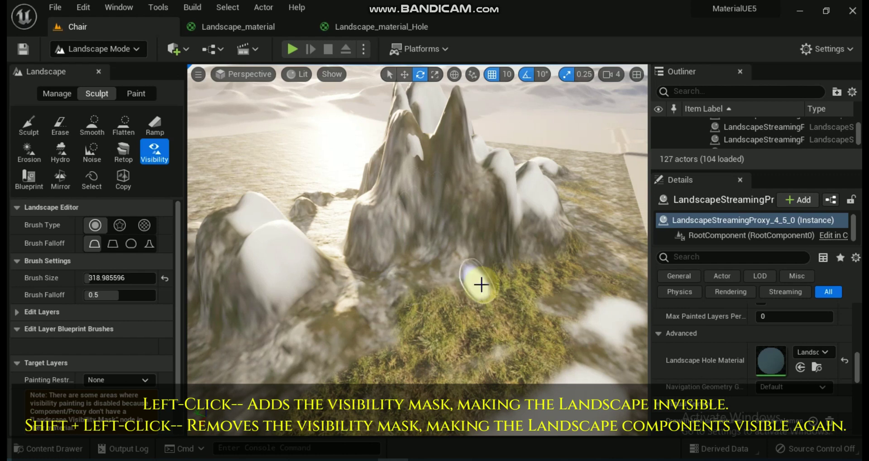
- Check the soil and Grass paint layers, then paint a visibility stroke across the mountain face
click(135, 93)
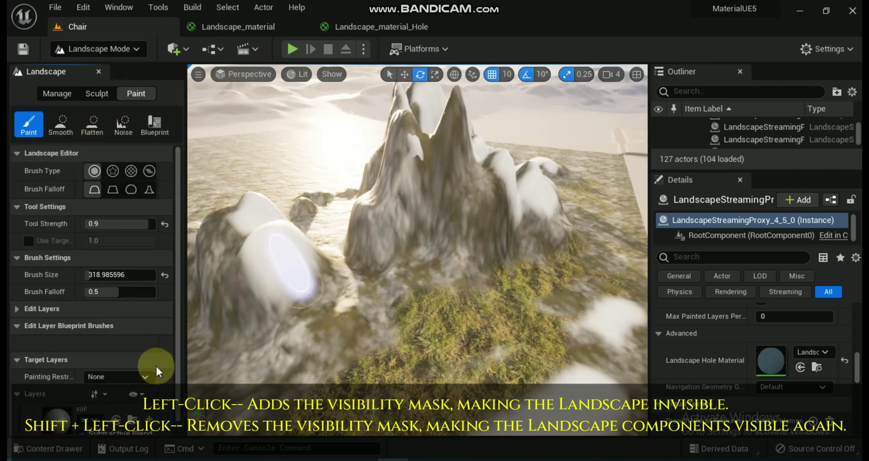
scroll(155, 368, down, 3)
click(131, 337)
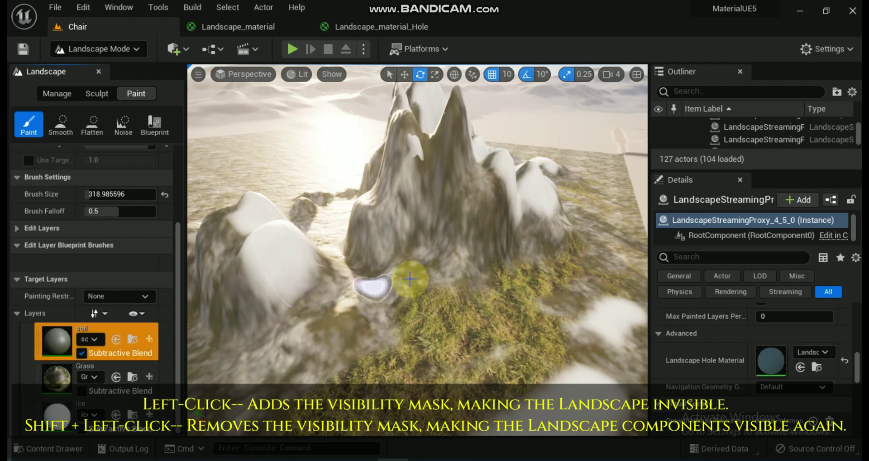
click(114, 371)
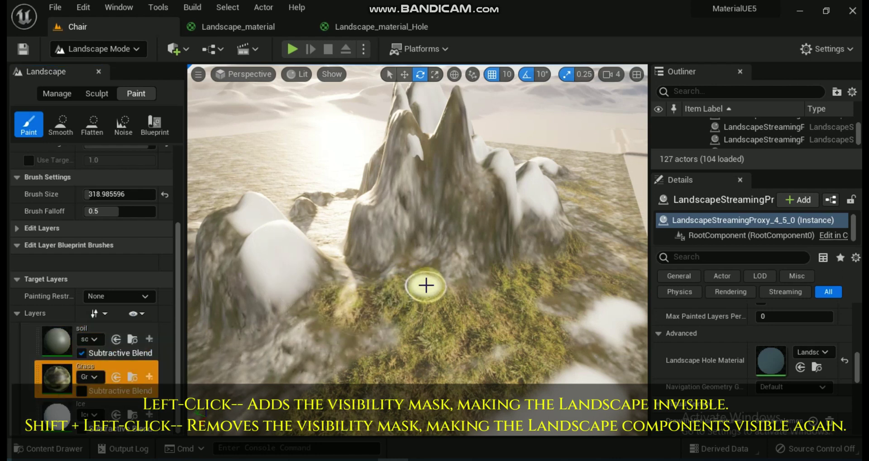
click(120, 346)
click(96, 94)
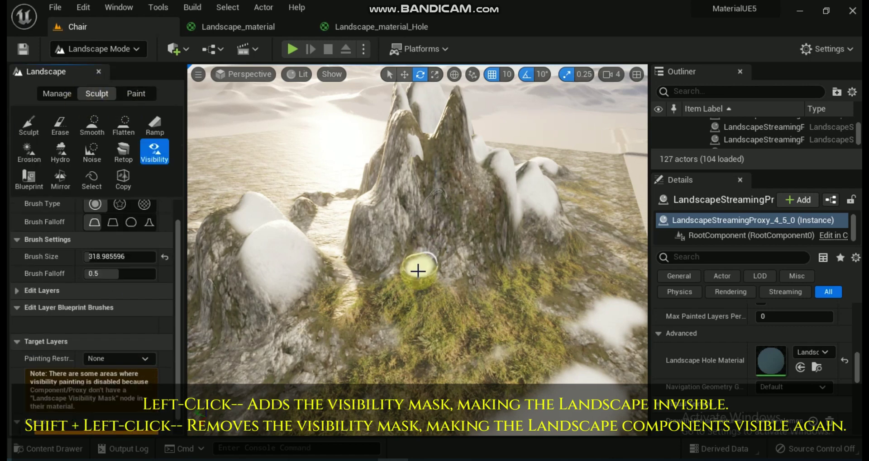
mouse_move(417, 270)
mouse_down()
mouse_move(461, 263)
mouse_move(375, 292)
mouse_move(426, 257)
mouse_move(461, 251)
mouse_move(468, 262)
mouse_move(421, 285)
mouse_up()
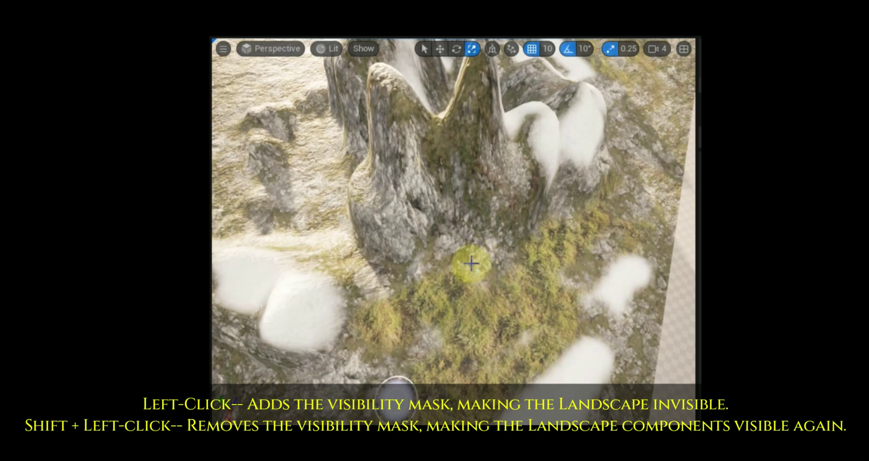
- Cut a see-through hole below the mountain with the Visibility brush, revealing sky
mouse_move(470, 258)
mouse_down()
mouse_move(493, 277)
mouse_move(465, 254)
mouse_move(451, 250)
mouse_move(438, 261)
mouse_move(437, 226)
mouse_move(505, 233)
mouse_move(507, 255)
mouse_up()
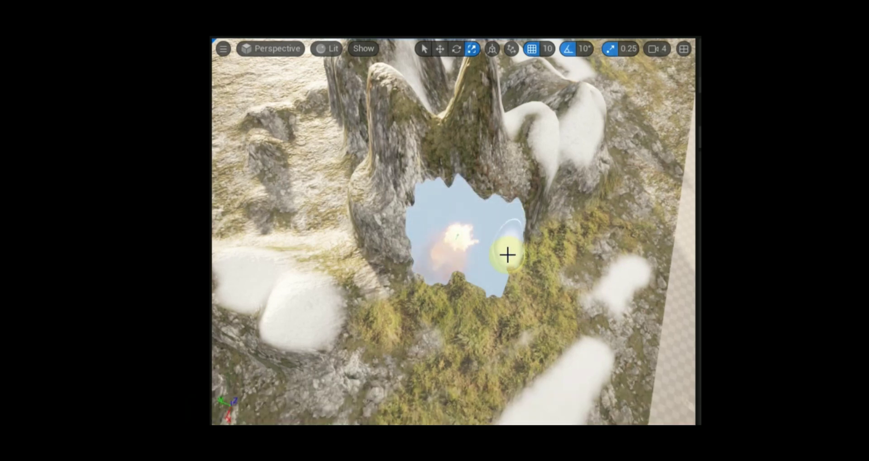